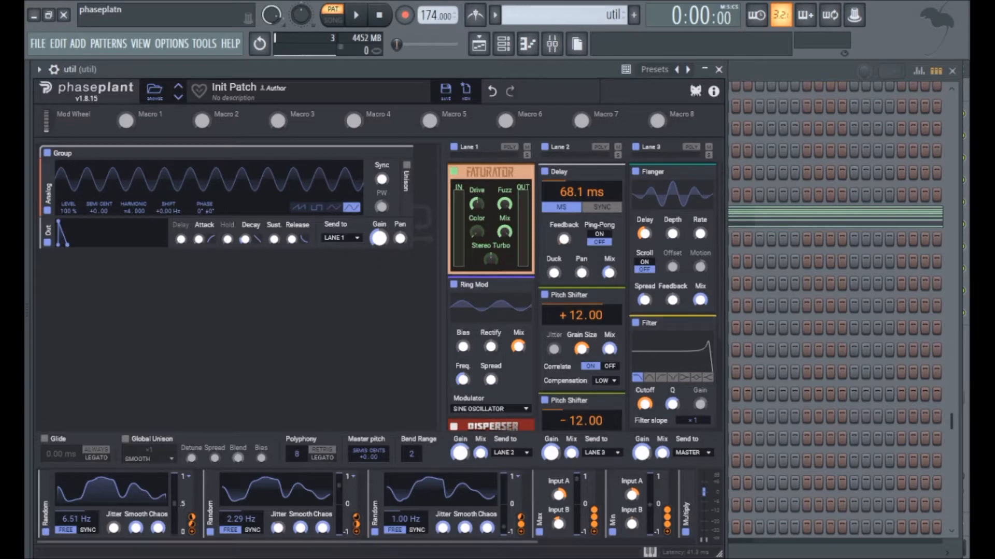
- Look along the modulator row and minimise the three Random modulators
{"action": "scroll", "coordinate": [365, 505], "scroll_direction": "right", "scroll_amount": 3}
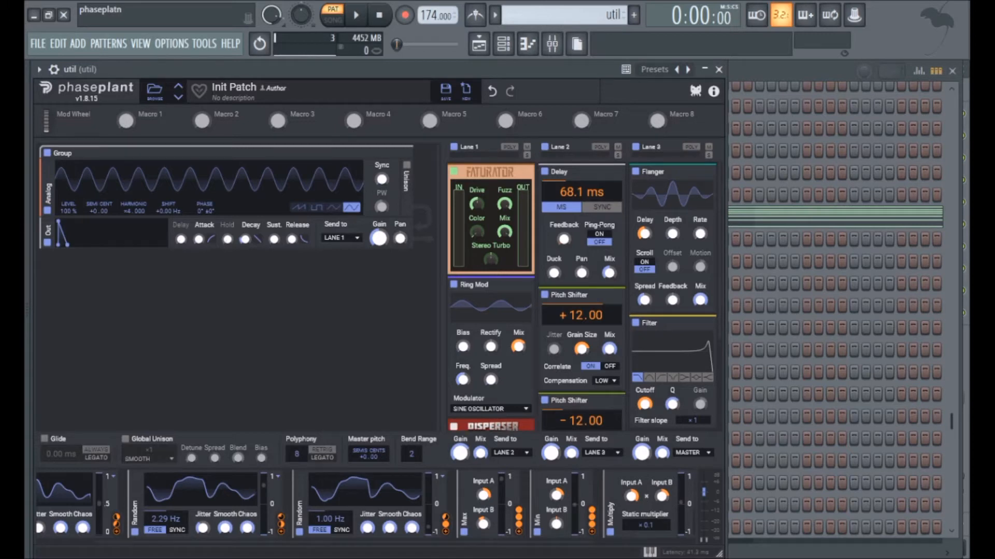
{"action": "left_click_drag", "start_coordinate": [311, 542], "coordinate": [251, 542]}
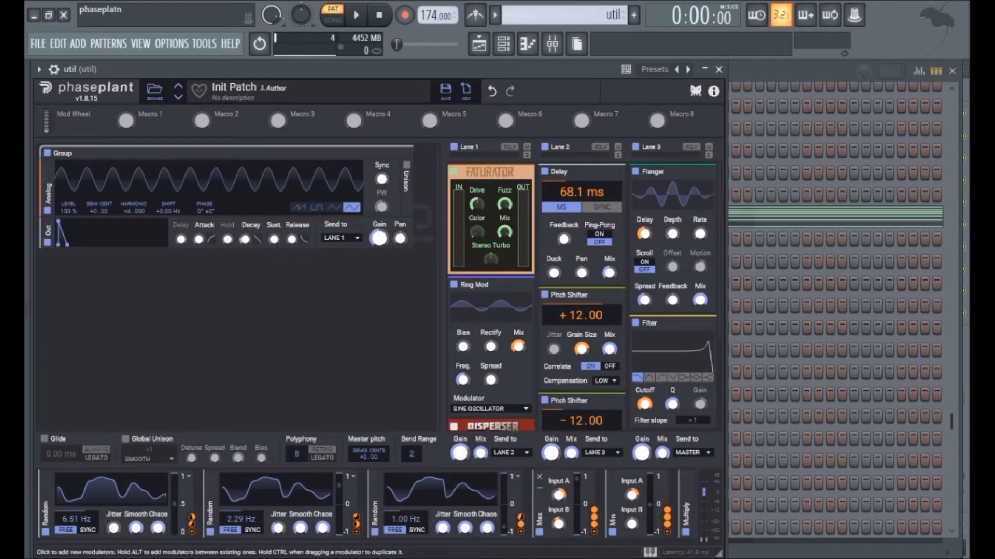
{"action": "left_click_drag", "start_coordinate": [244, 542], "coordinate": [392, 542]}
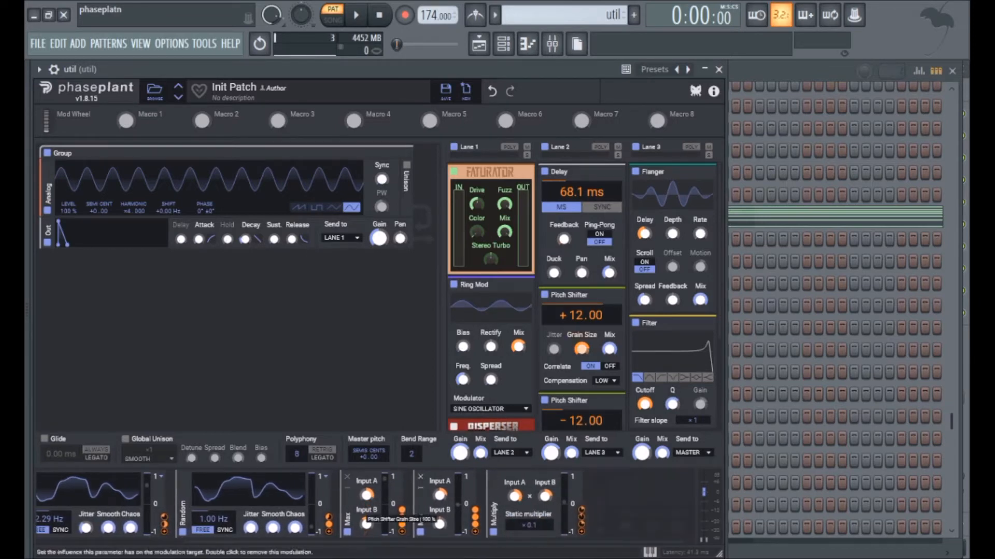
{"action": "left_click_drag", "start_coordinate": [400, 542], "coordinate": [254, 542]}
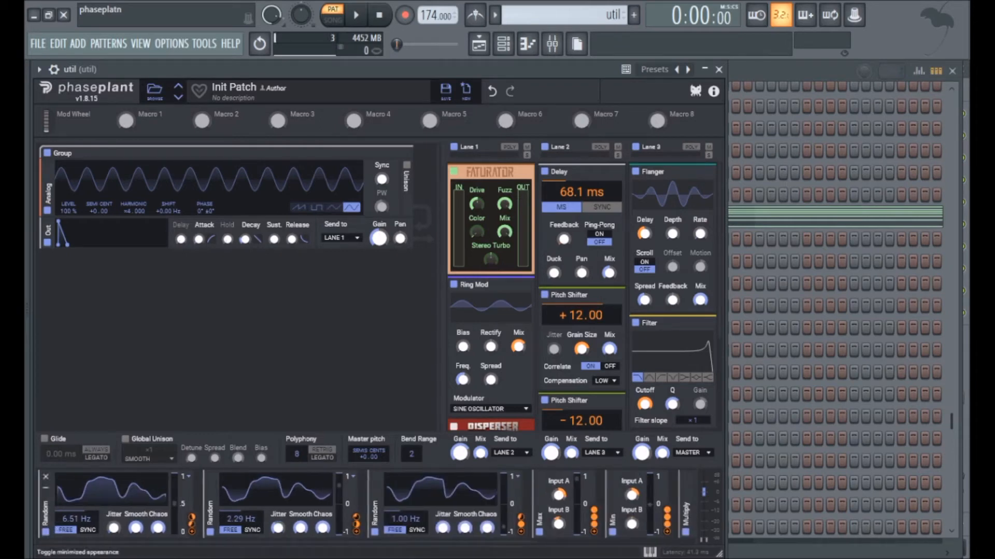
{"action": "left_click", "coordinate": [46, 488]}
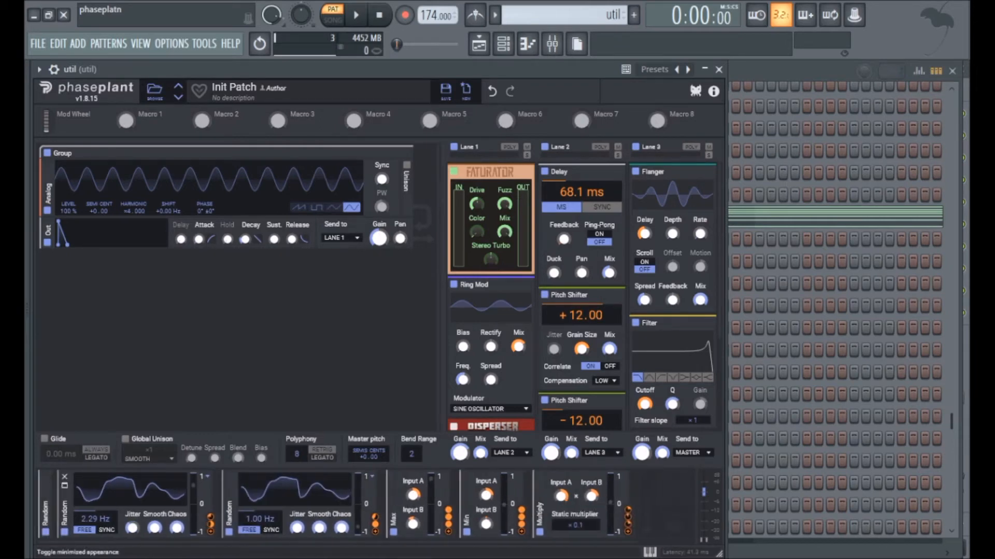
{"action": "left_click", "coordinate": [65, 487]}
{"action": "left_click", "coordinate": [84, 488]}
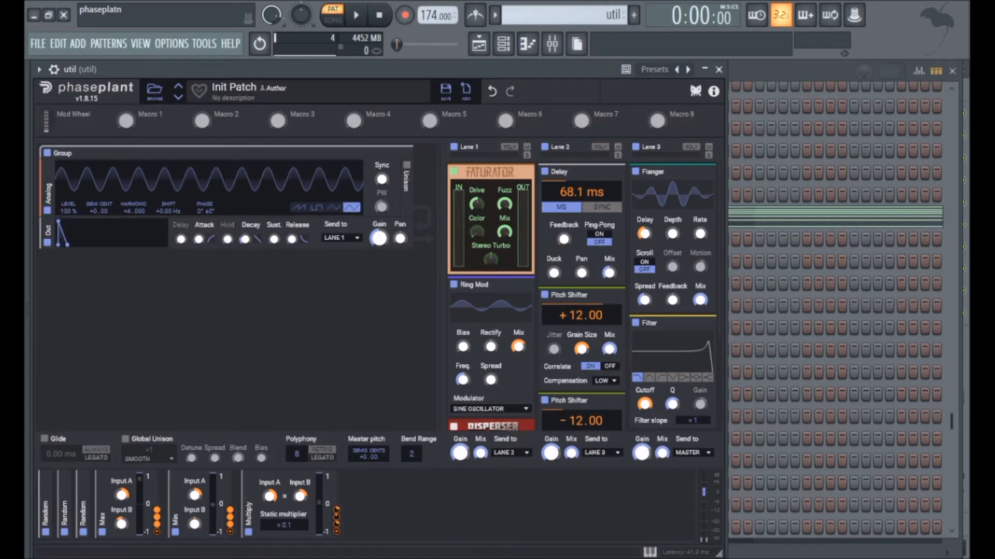
- Try a static multiplier of ×1000 on the Multiply modulator, return it to ×0.1, and briefly expand the third Random modulator
{"action": "left_click_drag", "start_coordinate": [284, 525], "coordinate": [284, 492]}
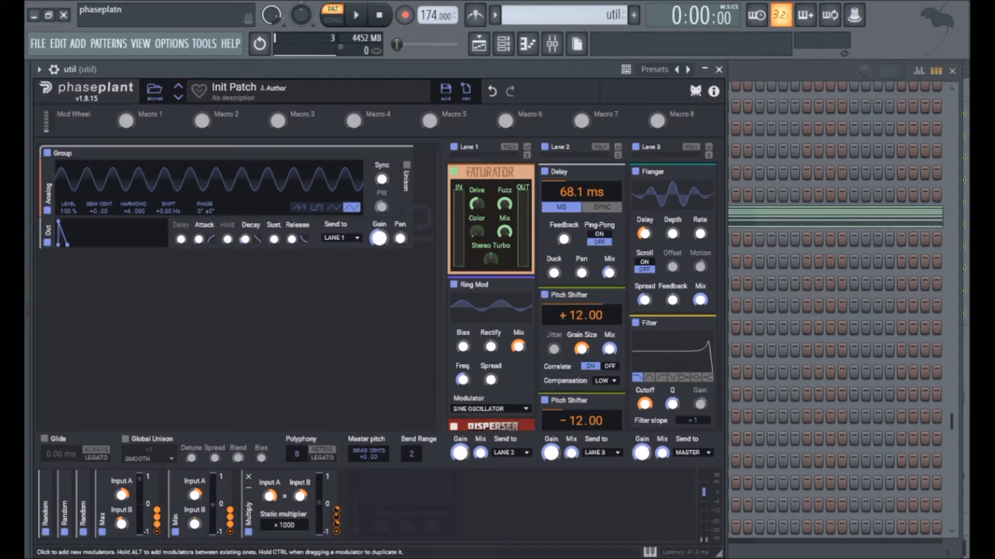
{"action": "left_click_drag", "start_coordinate": [284, 525], "coordinate": [284, 551]}
{"action": "left_click", "coordinate": [84, 485]}
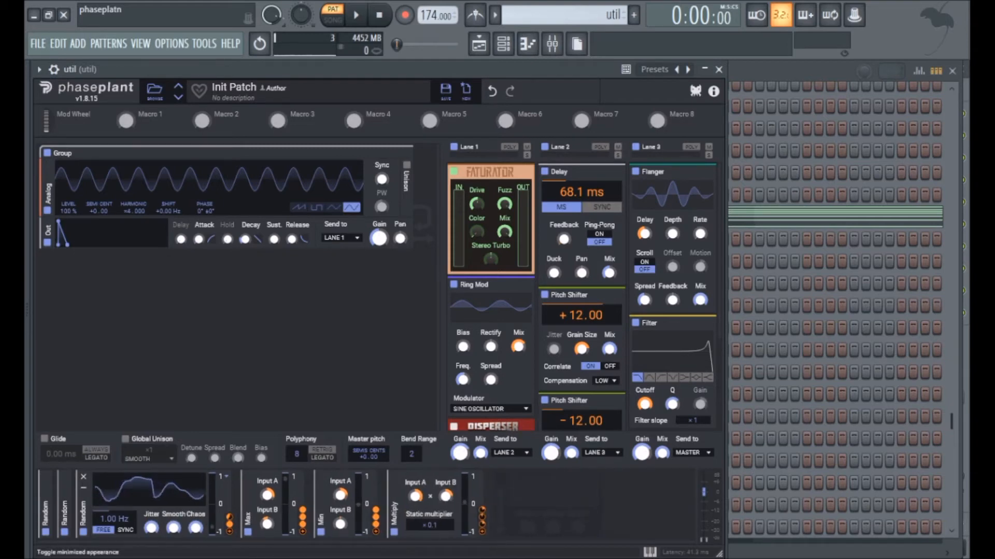
{"action": "left_click", "coordinate": [84, 488]}
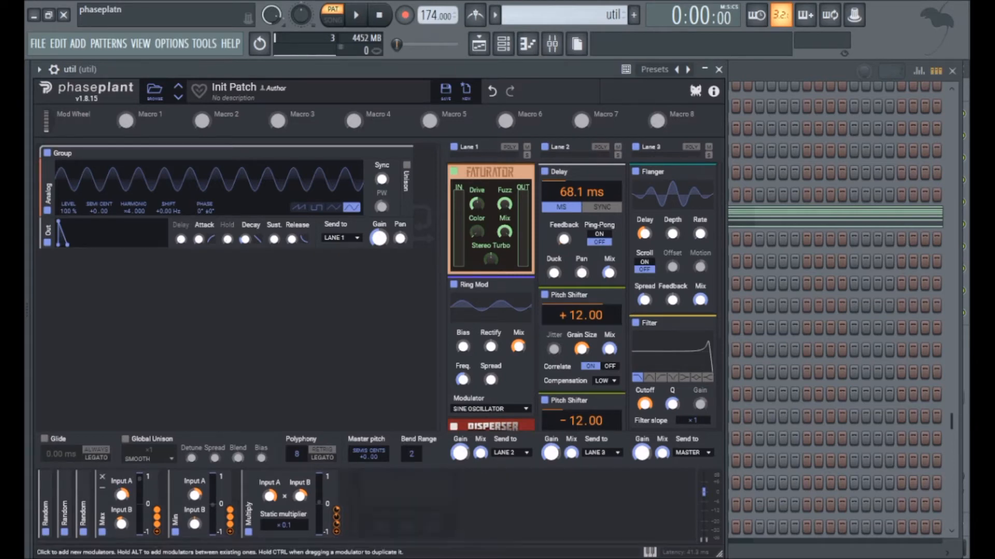
- Disable effect lanes 1, 2 and 3 and play the pattern to hear the dry oscillator sound
{"action": "left_click", "coordinate": [454, 147]}
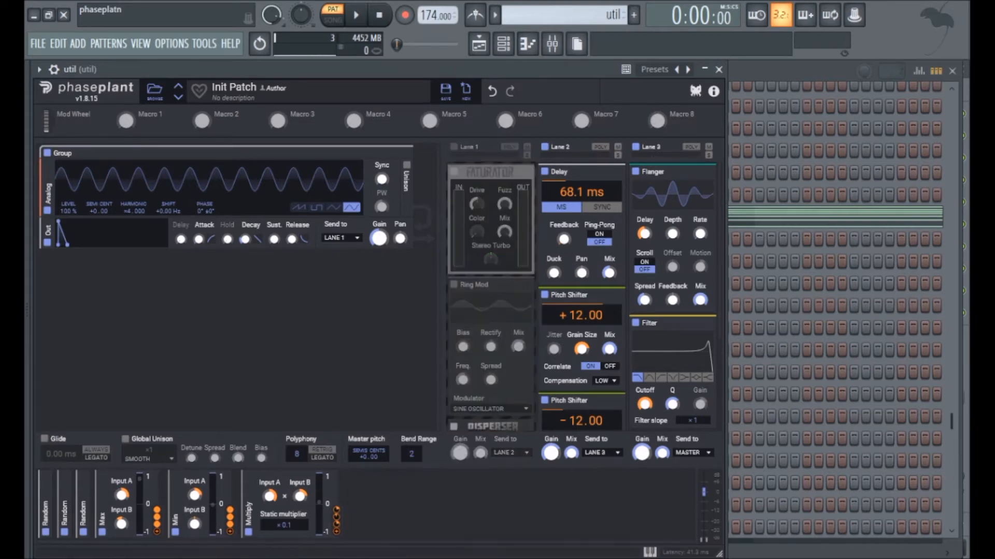
{"action": "left_click", "coordinate": [544, 147]}
{"action": "left_click", "coordinate": [635, 147]}
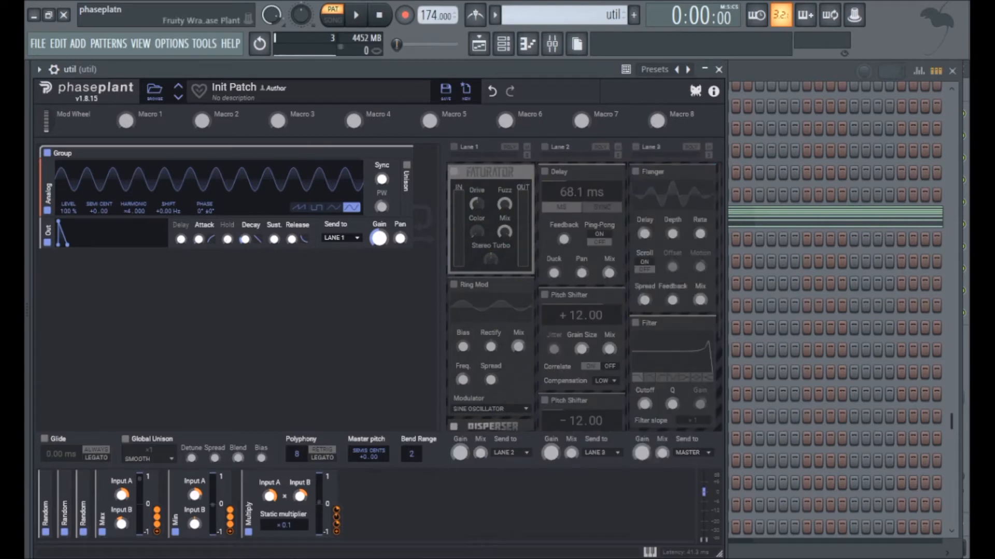
{"action": "key", "text": "space"}
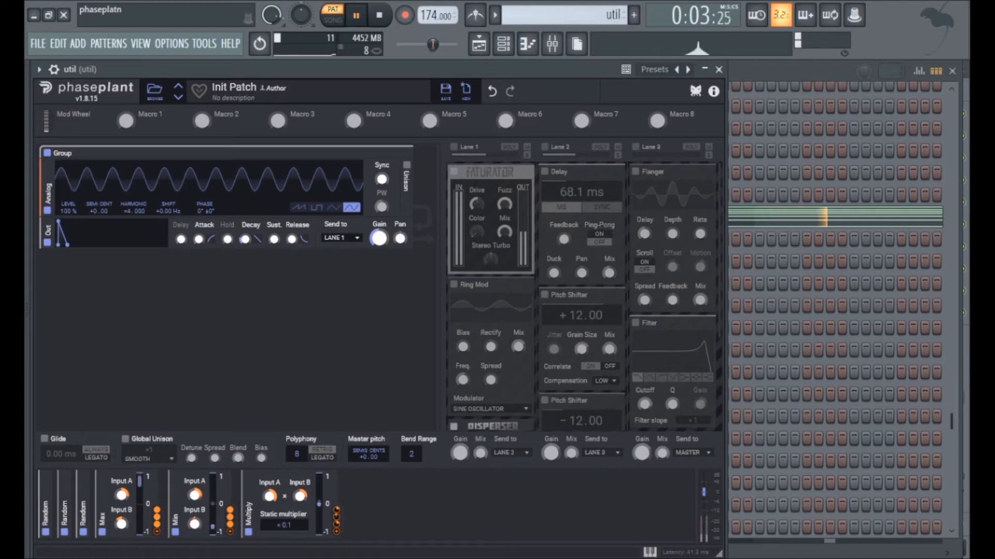
{"action": "key", "text": "space"}
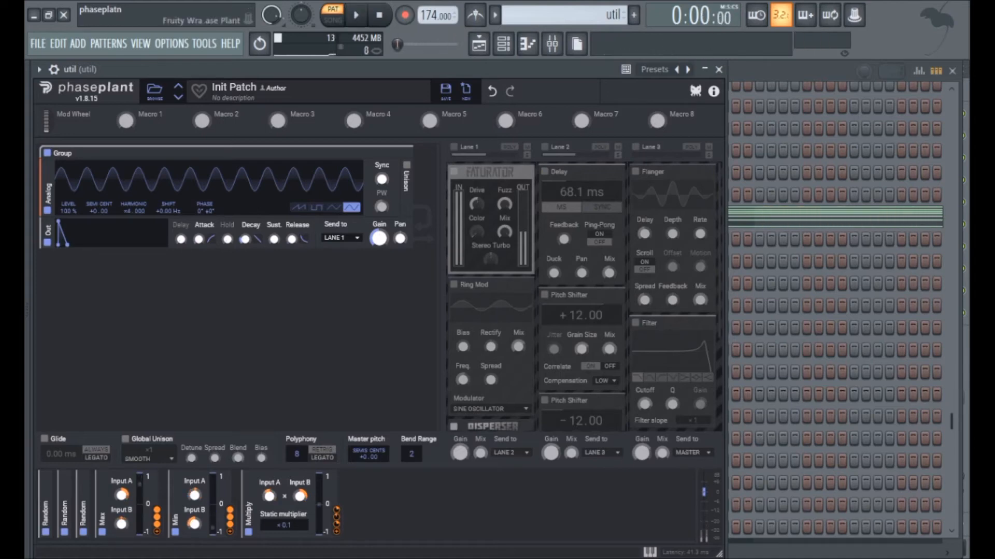
- Re-enable effect lanes 1, 2 and 3 and play the pattern to hear the processed sound
{"action": "left_click", "coordinate": [453, 146]}
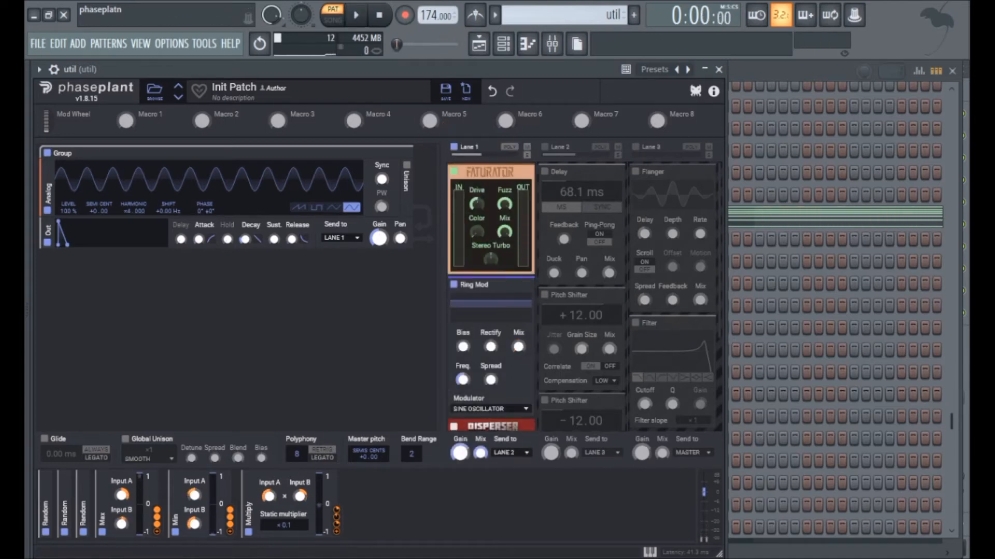
{"action": "left_click", "coordinate": [545, 146]}
{"action": "left_click", "coordinate": [635, 146]}
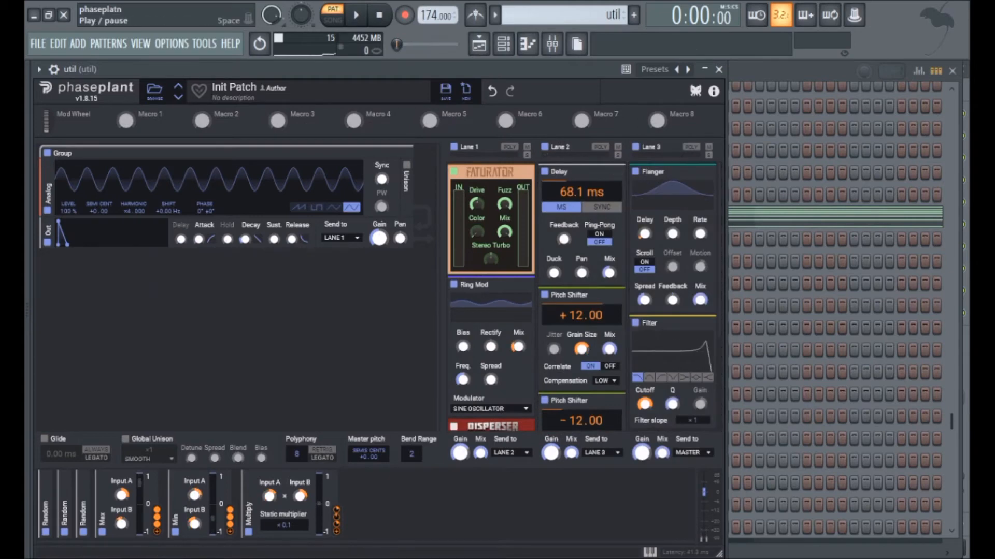
{"action": "key", "text": "space"}
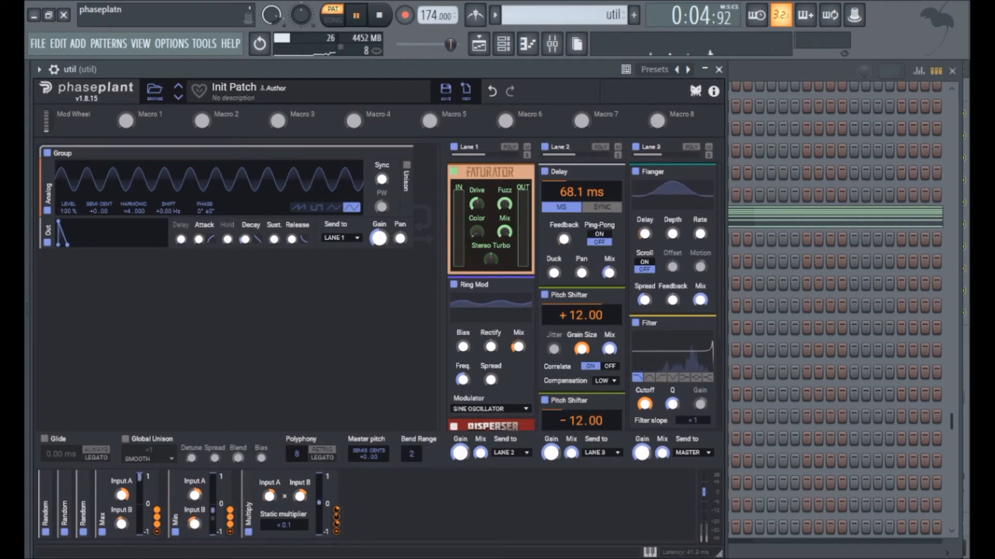
{"action": "key", "text": "space"}
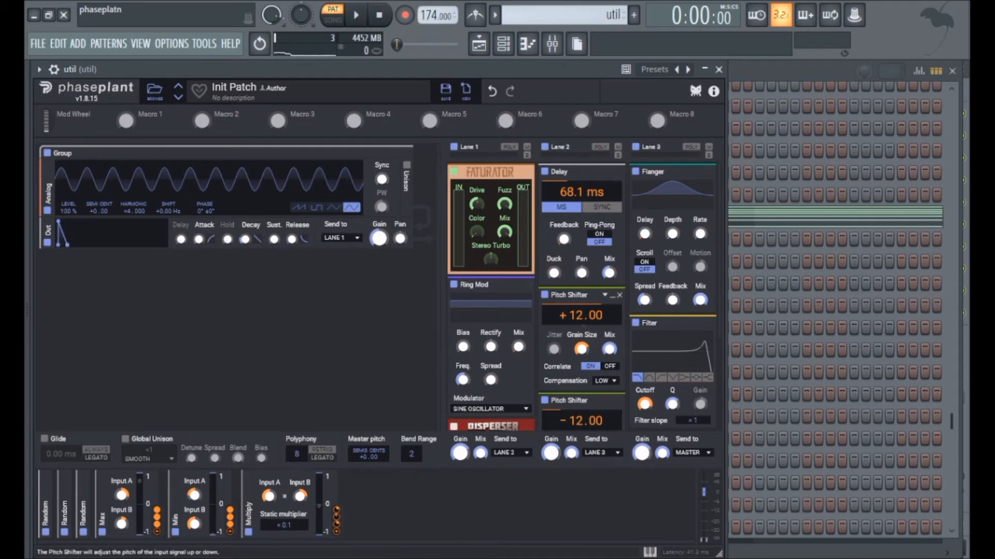
- Examine the lower effects in the three lanes, including the Pitch Shifters and Disperser, and play the pattern again
{"action": "left_click_drag", "start_coordinate": [719, 217], "coordinate": [719, 219]}
{"action": "scroll", "coordinate": [581, 296], "scroll_direction": "down", "scroll_amount": 4}
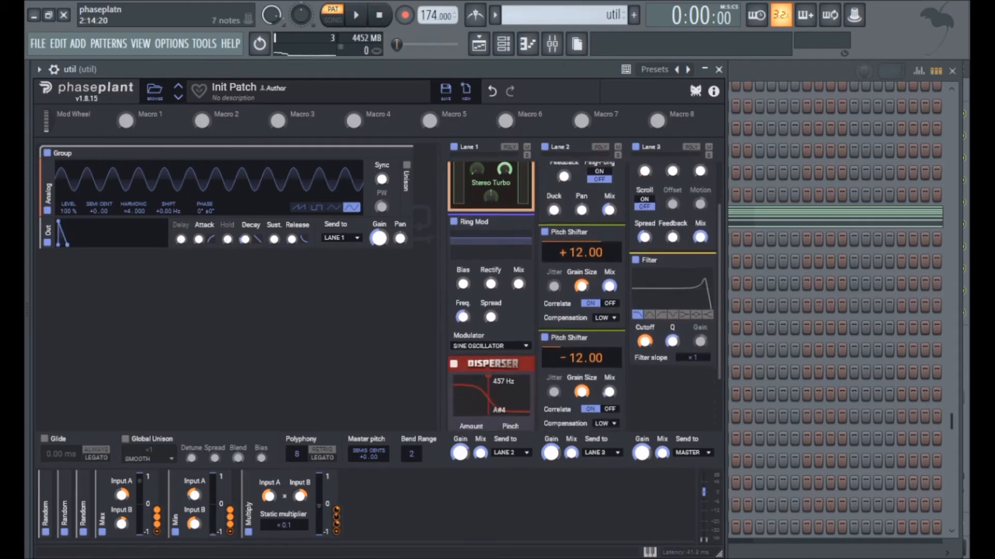
{"action": "scroll", "coordinate": [581, 296], "scroll_direction": "up", "scroll_amount": 1}
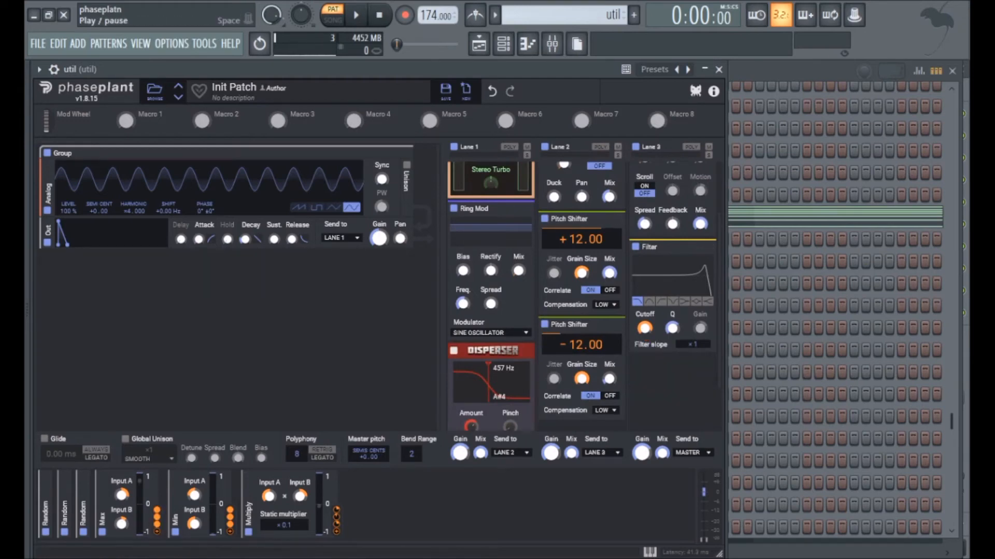
{"action": "left_click", "coordinate": [356, 15]}
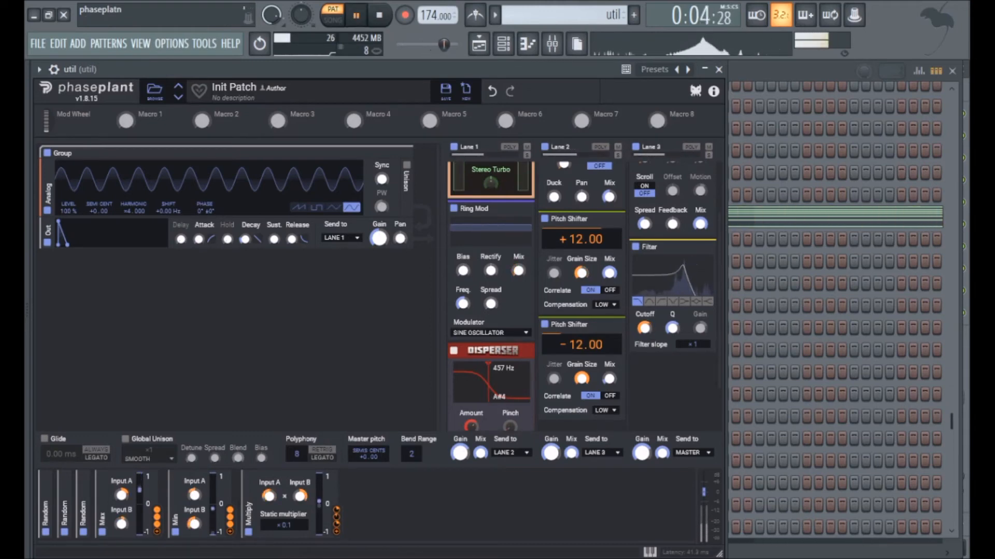
{"action": "key", "text": "space"}
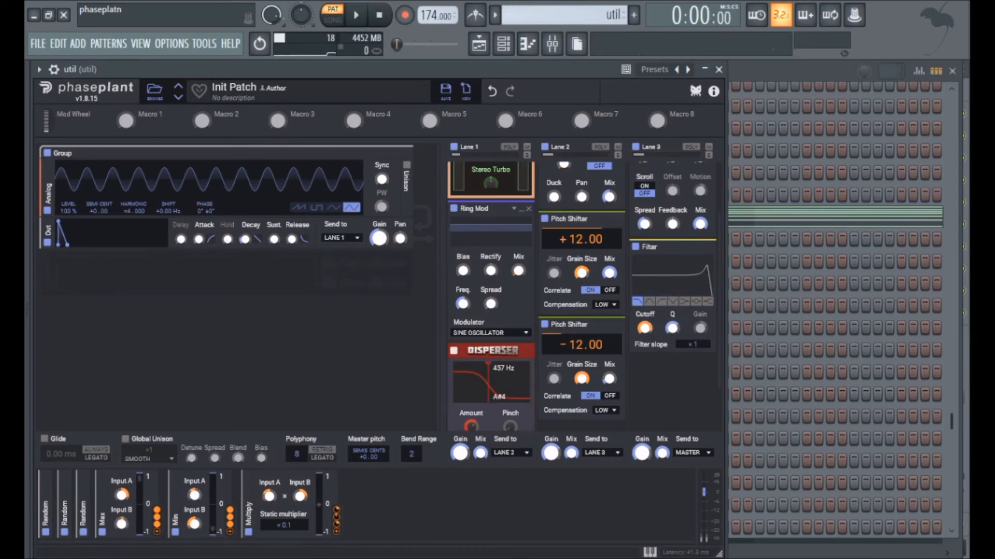
- Minimise the Faturator in lane 1, the Filter in lane 3, and both Pitch Shifters and the Delay in lane 2
{"action": "scroll", "coordinate": [580, 290], "scroll_direction": "up", "scroll_amount": 2}
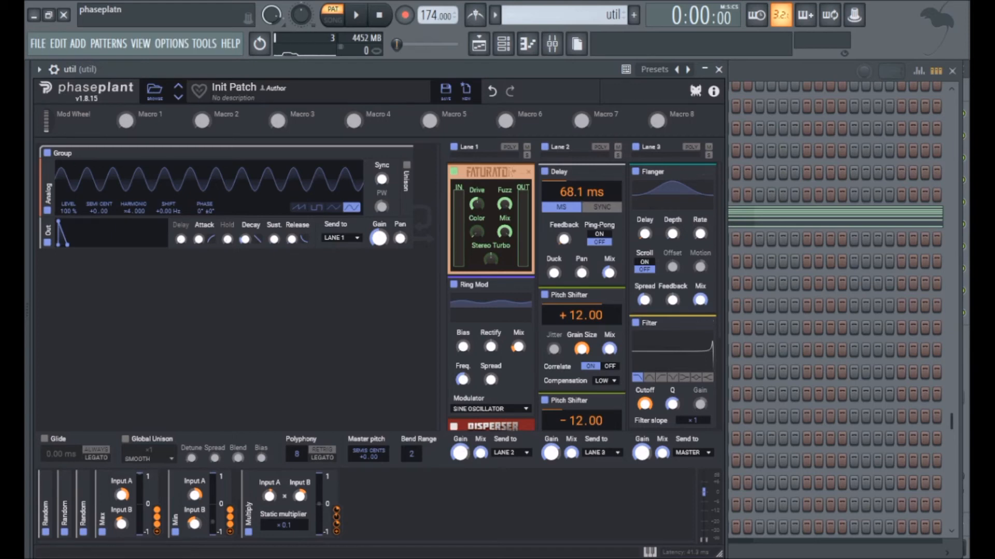
{"action": "left_click", "coordinate": [513, 172]}
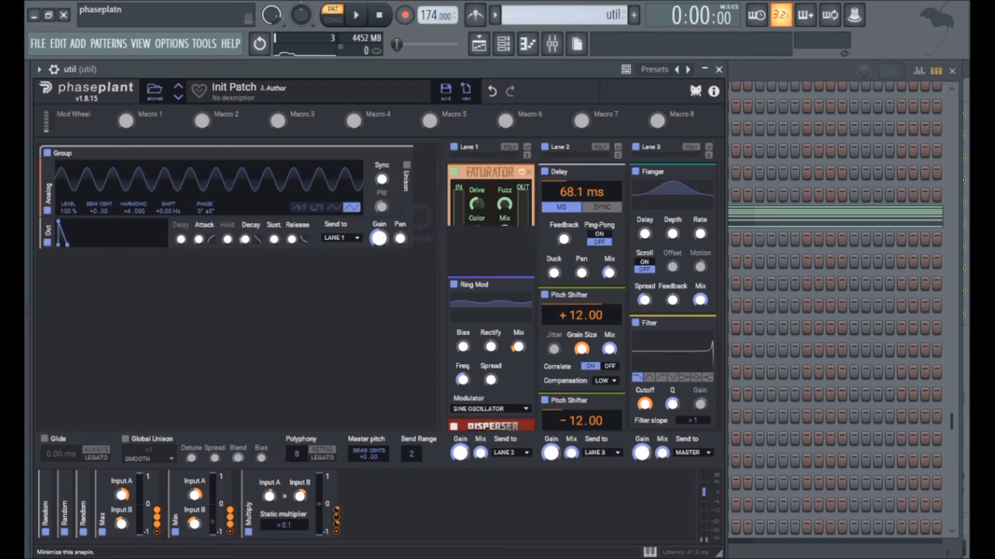
{"action": "scroll", "coordinate": [580, 290], "scroll_direction": "down", "scroll_amount": 3}
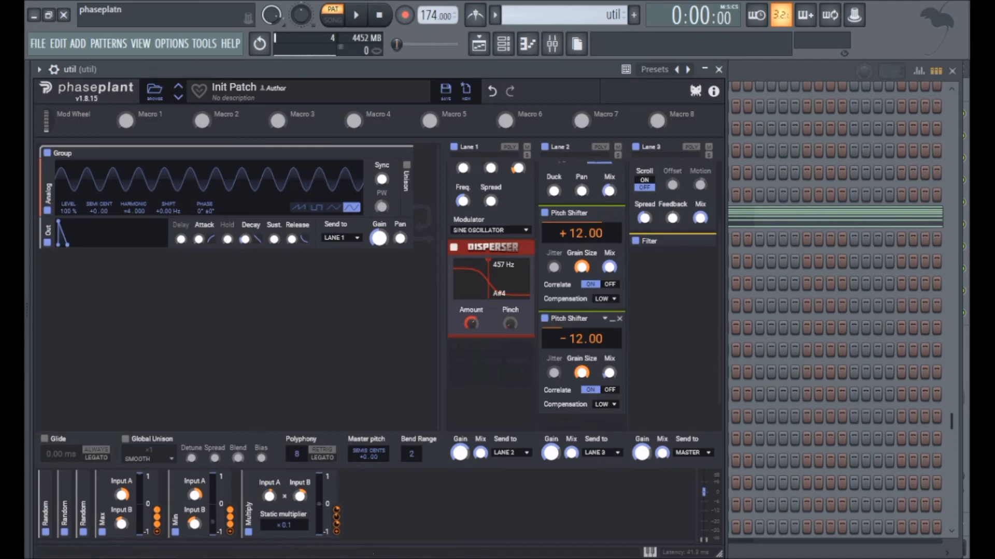
{"action": "scroll", "coordinate": [575, 316], "scroll_direction": "up", "scroll_amount": 3}
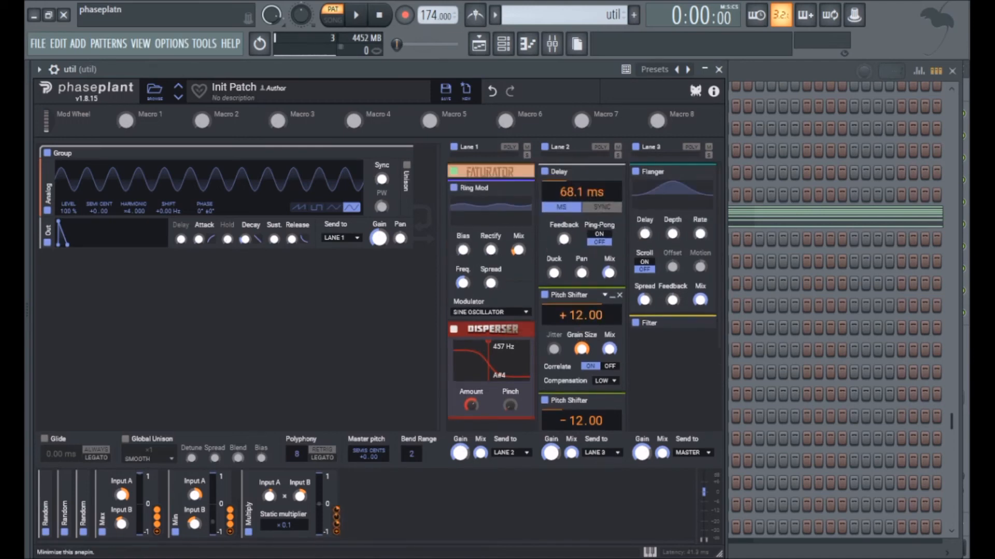
{"action": "left_click", "coordinate": [613, 295]}
{"action": "left_click", "coordinate": [612, 312]}
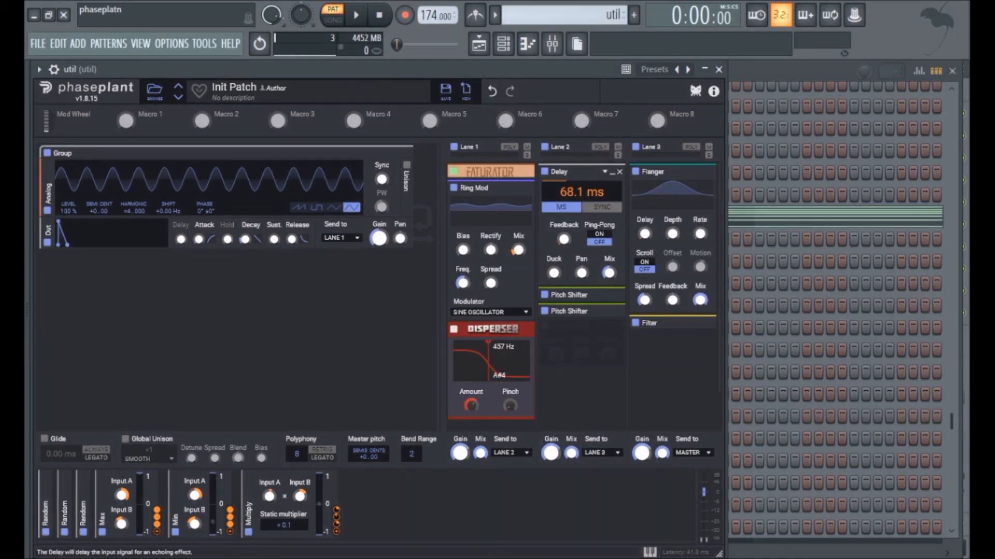
{"action": "left_click", "coordinate": [612, 172]}
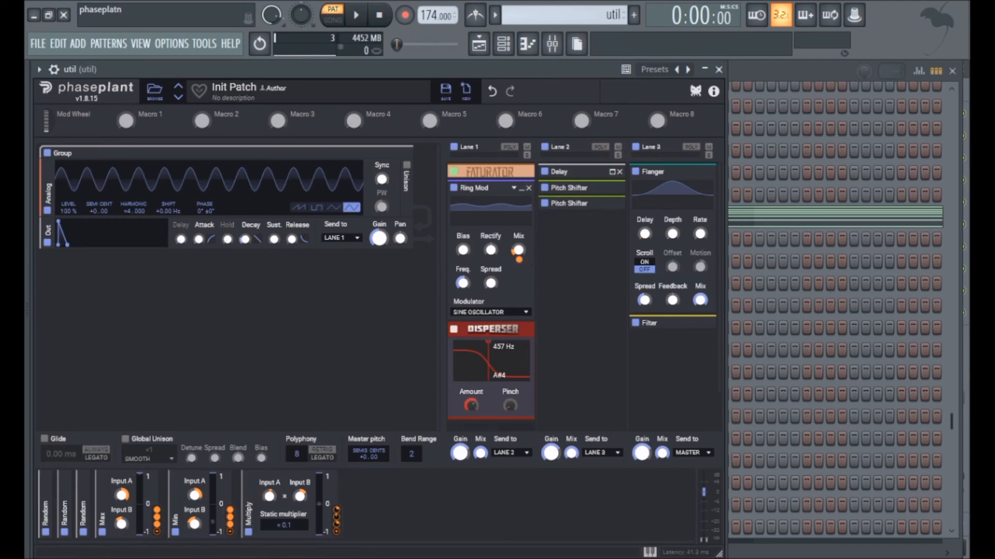
- Minimise the Ring Mod and Disperser in lane 1 and the Flanger in lane 3, leaving the Delay minimised
{"action": "scroll", "coordinate": [658, 316], "scroll_direction": "down", "scroll_amount": 1}
{"action": "scroll", "coordinate": [668, 311], "scroll_direction": "up", "scroll_amount": 1}
{"action": "left_click", "coordinate": [521, 184]}
{"action": "left_click", "coordinate": [522, 199]}
{"action": "left_click", "coordinate": [611, 171]}
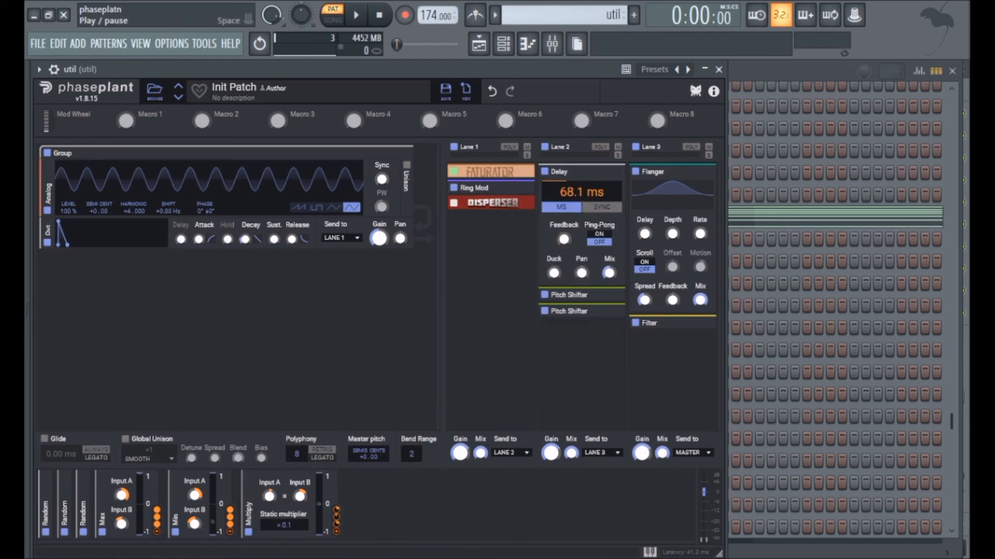
{"action": "left_click", "coordinate": [612, 171]}
{"action": "left_click", "coordinate": [703, 171]}
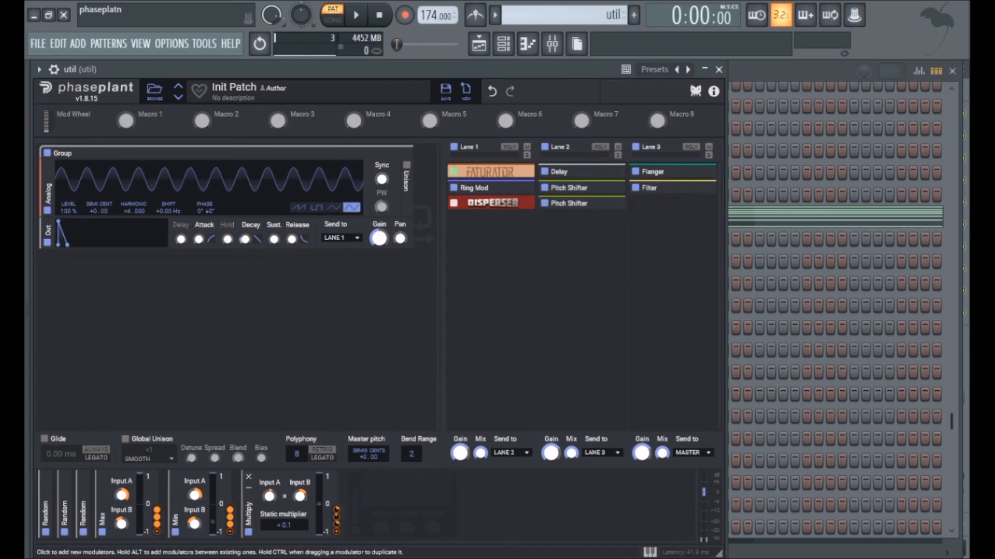